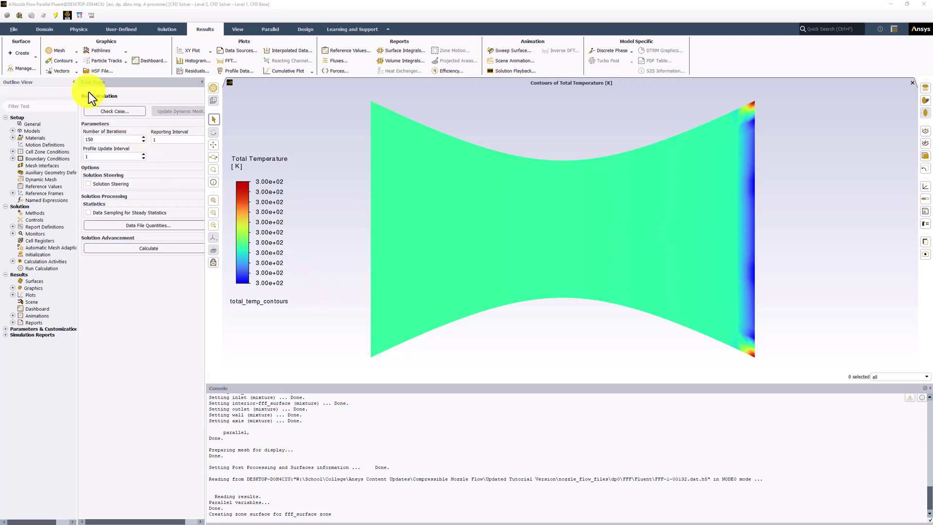
Create a contour named mach_contours showing Velocity / Mach Number and display it.
{"action": "left_click", "coordinate": [54, 71]}
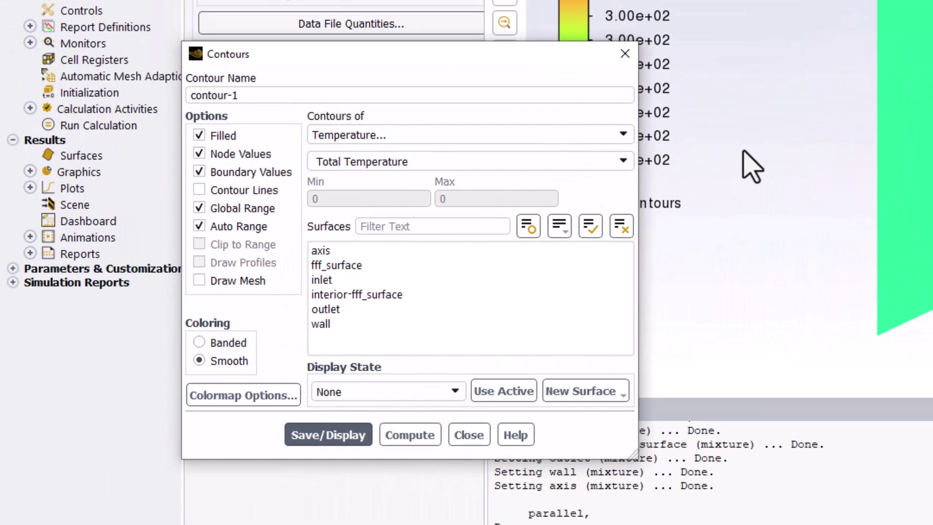
{"action": "left_click_drag", "start_coordinate": [262, 96], "coordinate": [146, 119]}
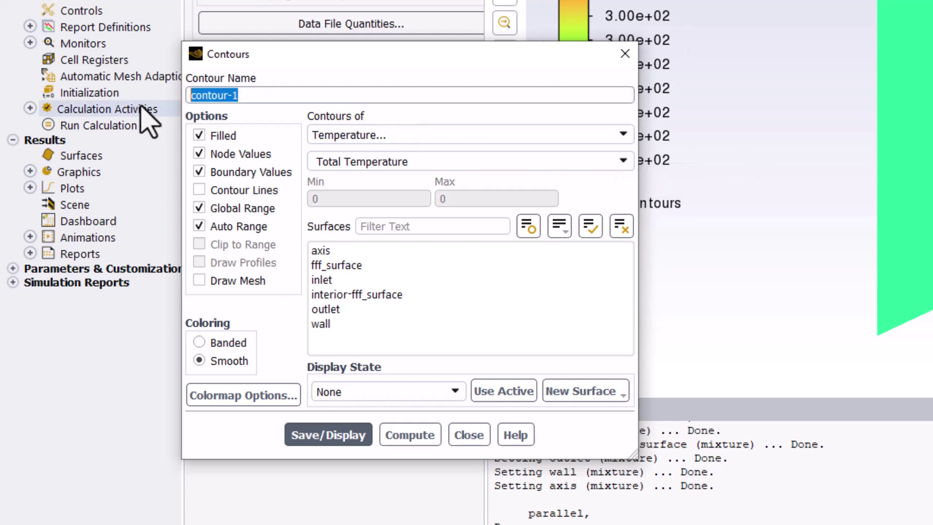
{"action": "type", "text": "mach_contours"}
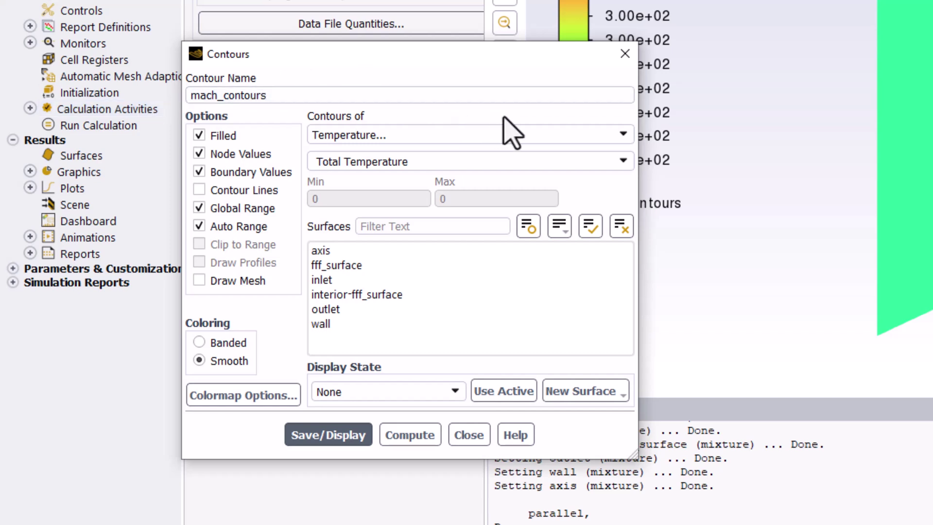
{"action": "left_click", "coordinate": [620, 138]}
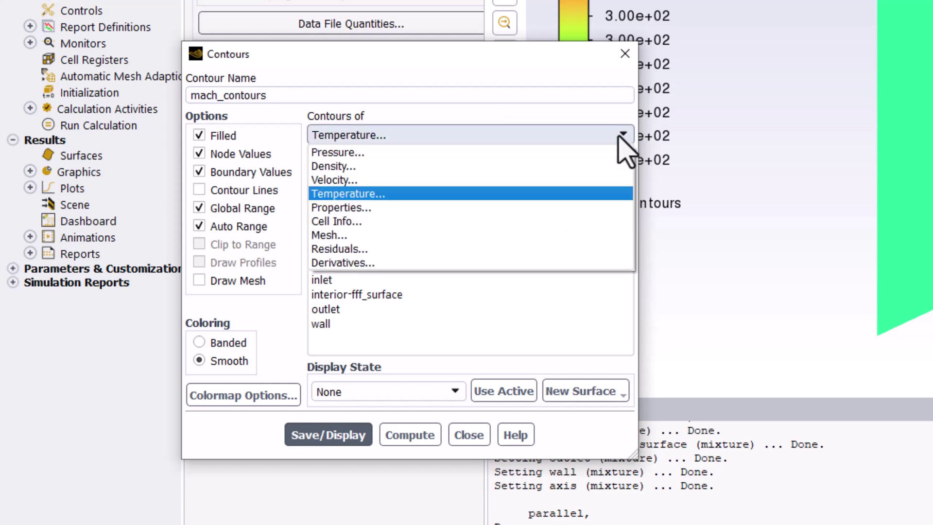
{"action": "left_click", "coordinate": [601, 180]}
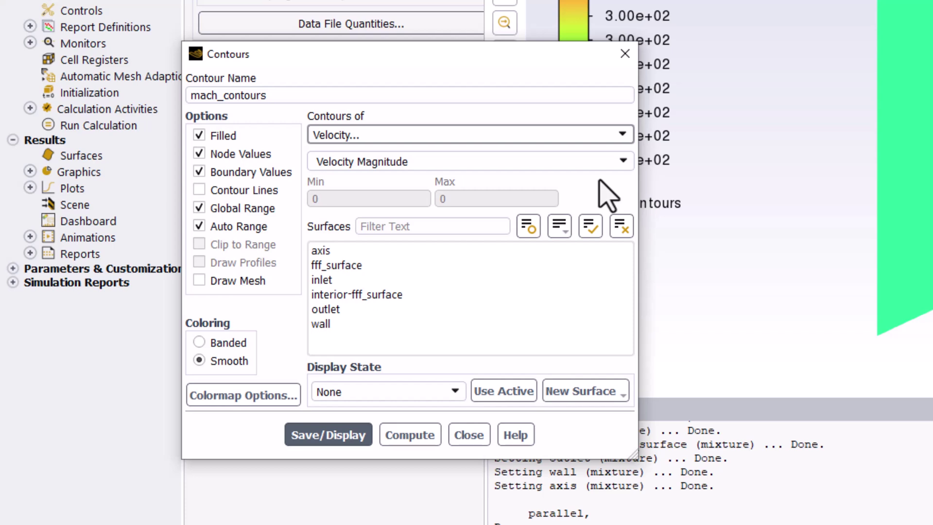
{"action": "left_click", "coordinate": [623, 162]}
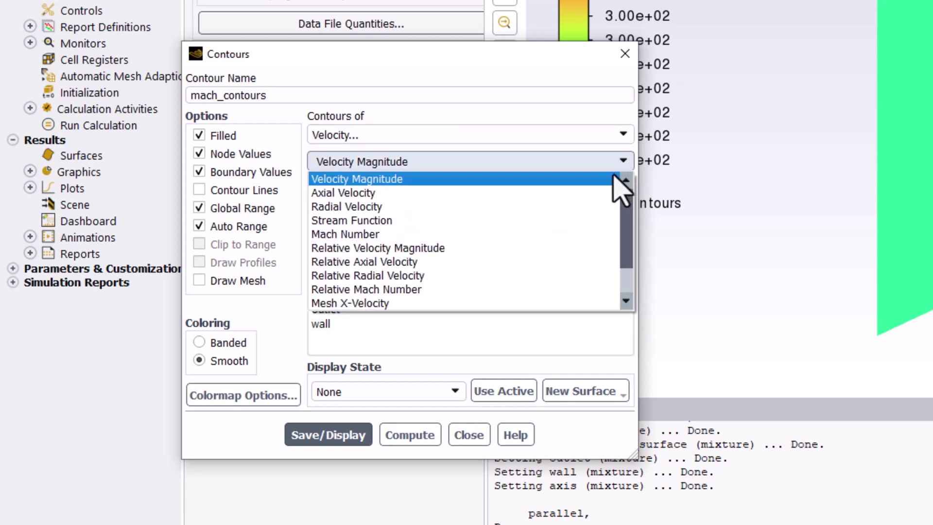
{"action": "left_click", "coordinate": [578, 235]}
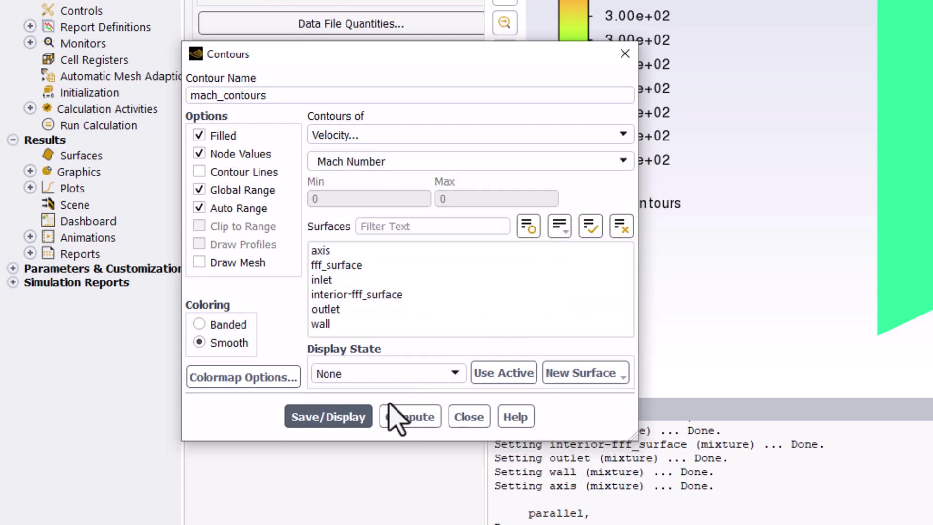
{"action": "left_click", "coordinate": [345, 421]}
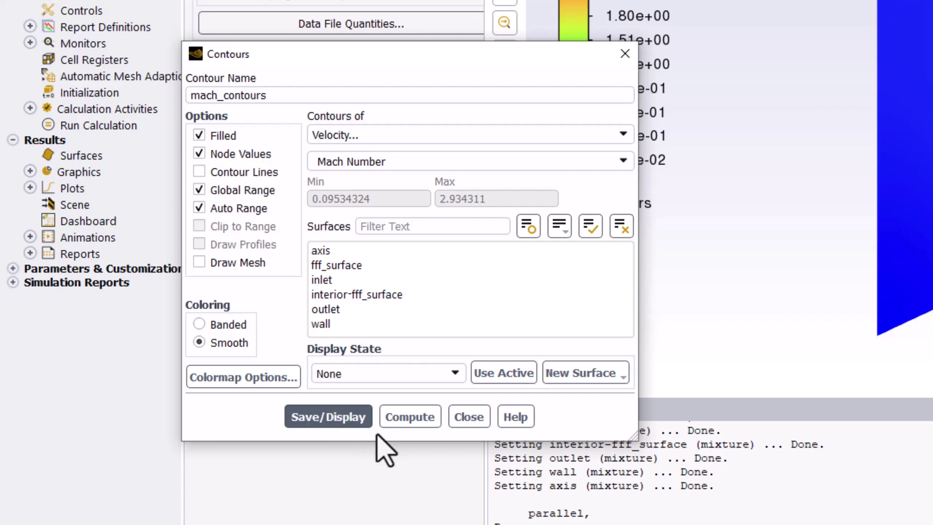
Close the contour settings and probe five points near the throat, reading Mach values 0.947–0.975.
{"action": "left_click", "coordinate": [469, 417]}
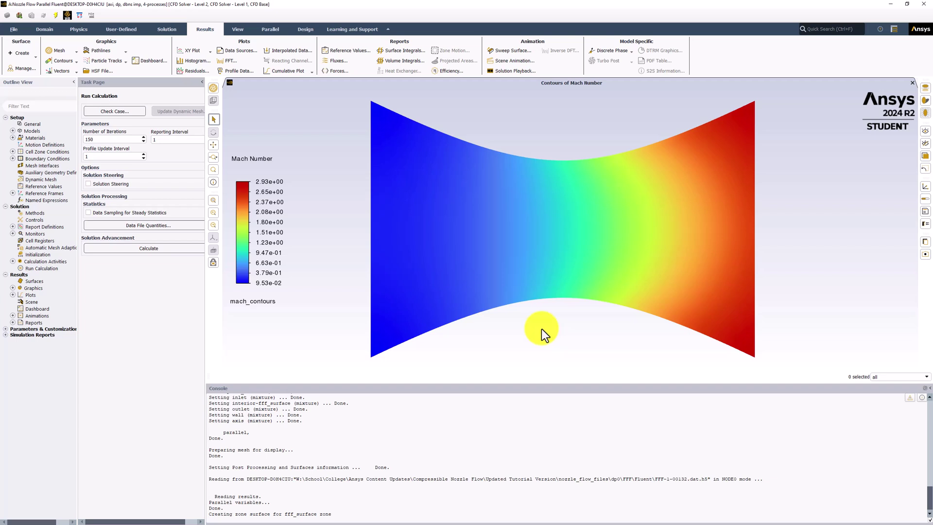
{"action": "left_click", "coordinate": [569, 235]}
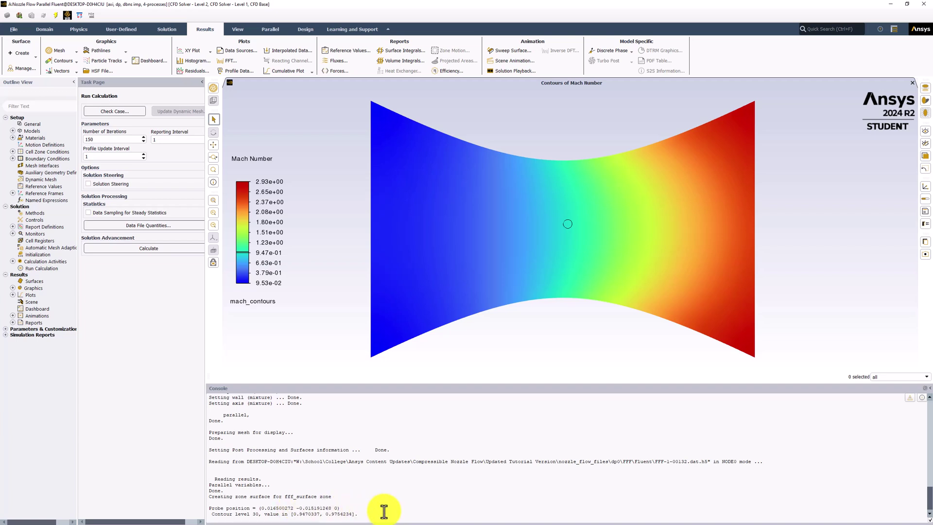
{"action": "left_click", "coordinate": [569, 235]}
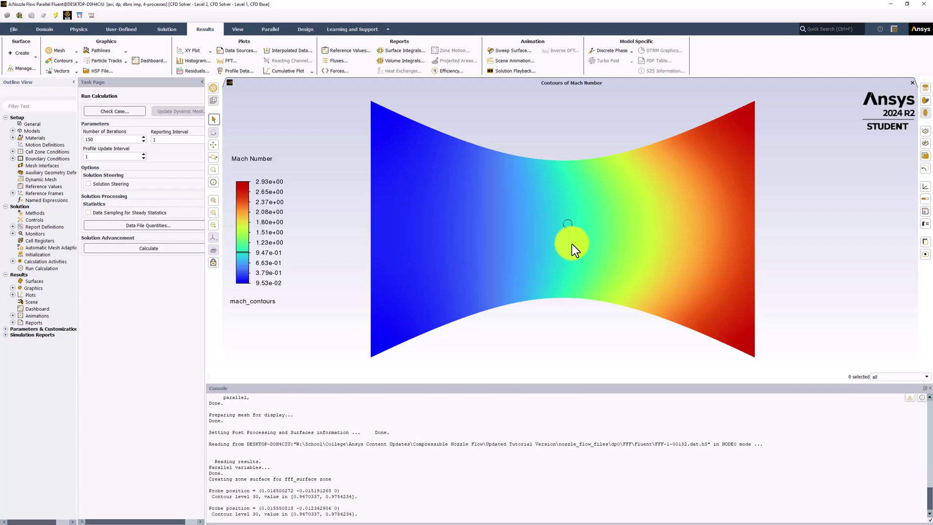
{"action": "left_click", "coordinate": [571, 244]}
{"action": "left_click", "coordinate": [570, 236]}
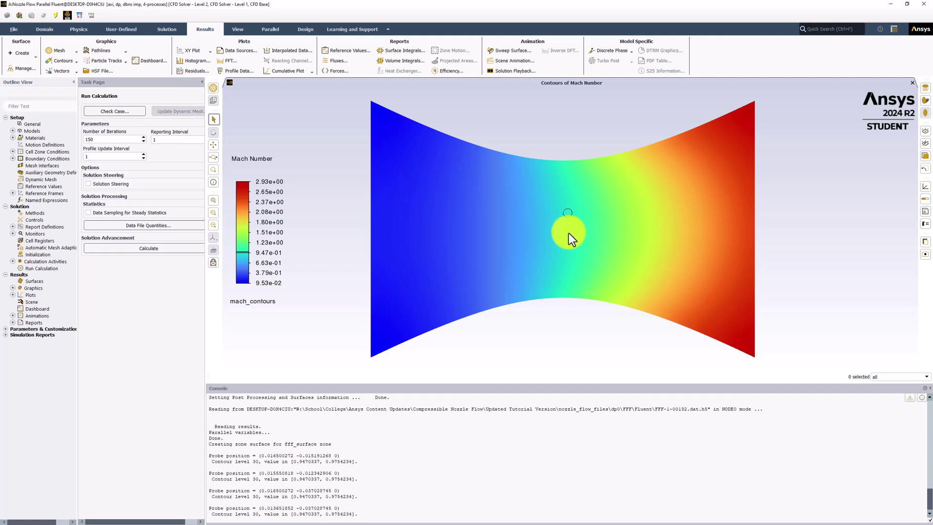
{"action": "left_click", "coordinate": [568, 233]}
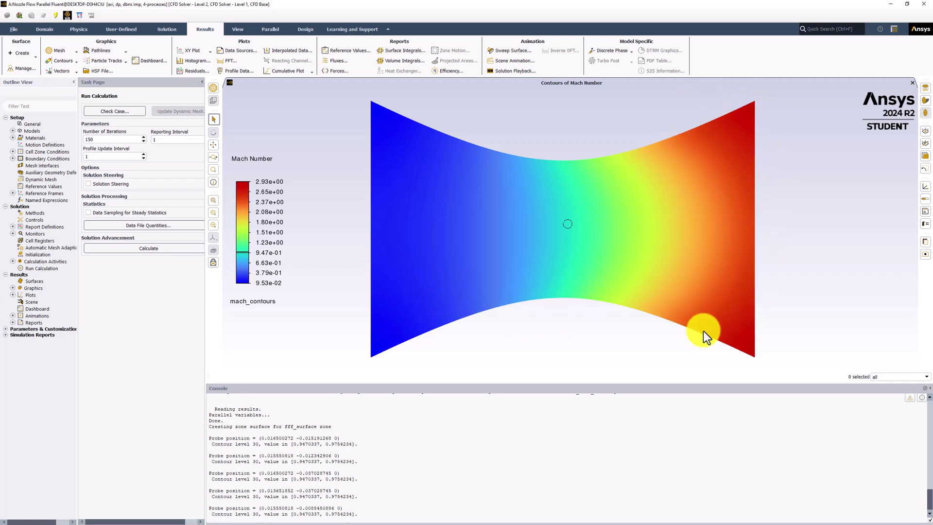
Start a new XY plot named mach_plot with Velocity / Mach Number on the Y axis.
{"action": "left_click", "coordinate": [384, 504]}
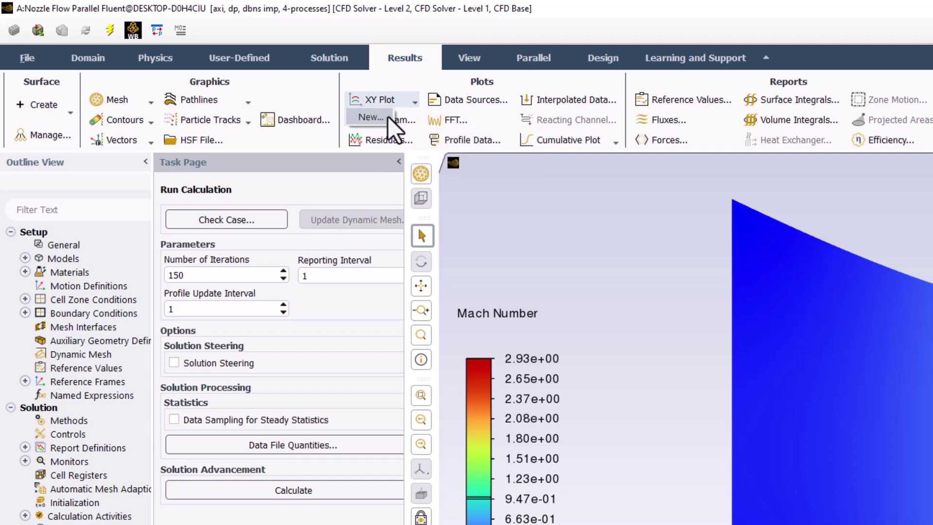
{"action": "left_click", "coordinate": [388, 117]}
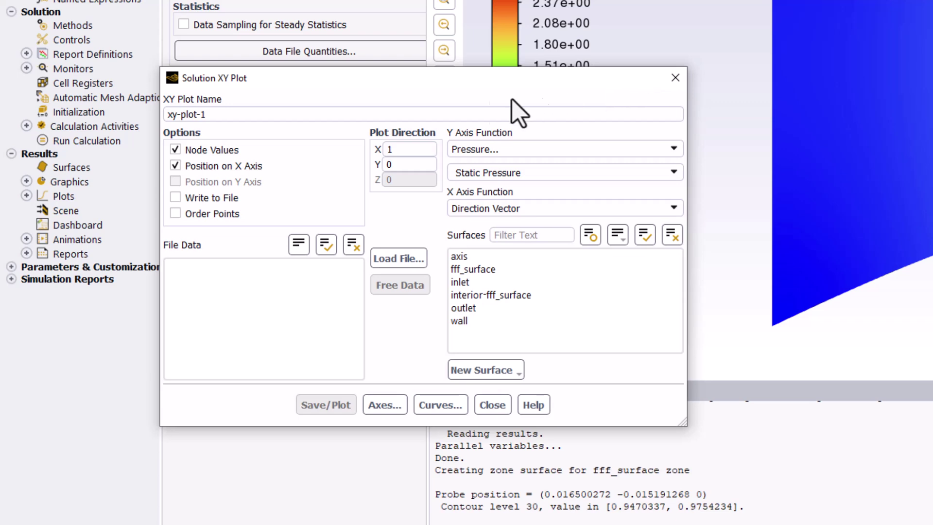
{"action": "left_click_drag", "start_coordinate": [203, 116], "coordinate": [165, 116]}
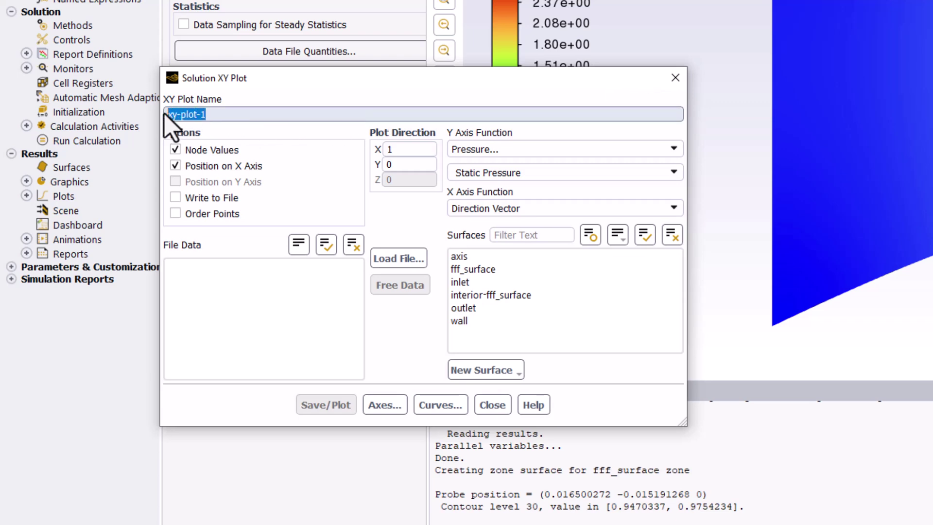
{"action": "type", "text": "mach_plot"}
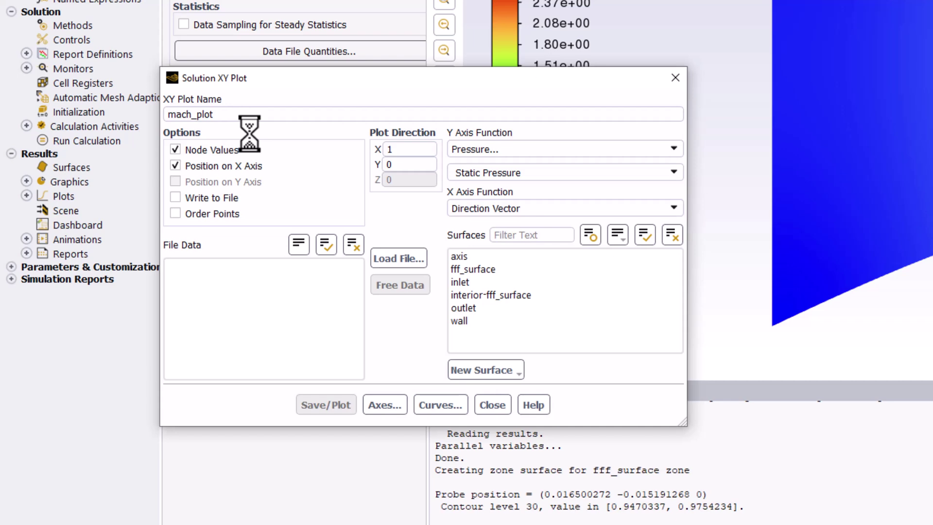
{"action": "left_click", "coordinate": [673, 152]}
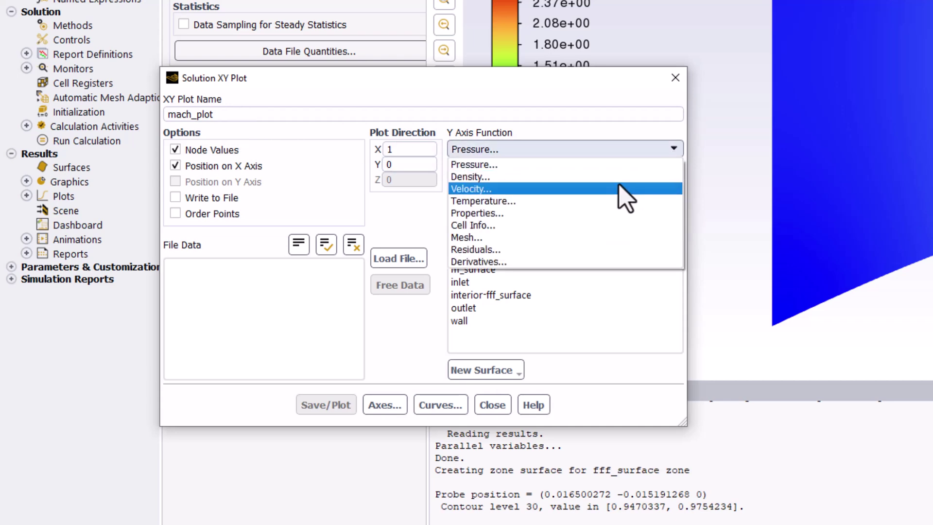
{"action": "left_click", "coordinate": [619, 187]}
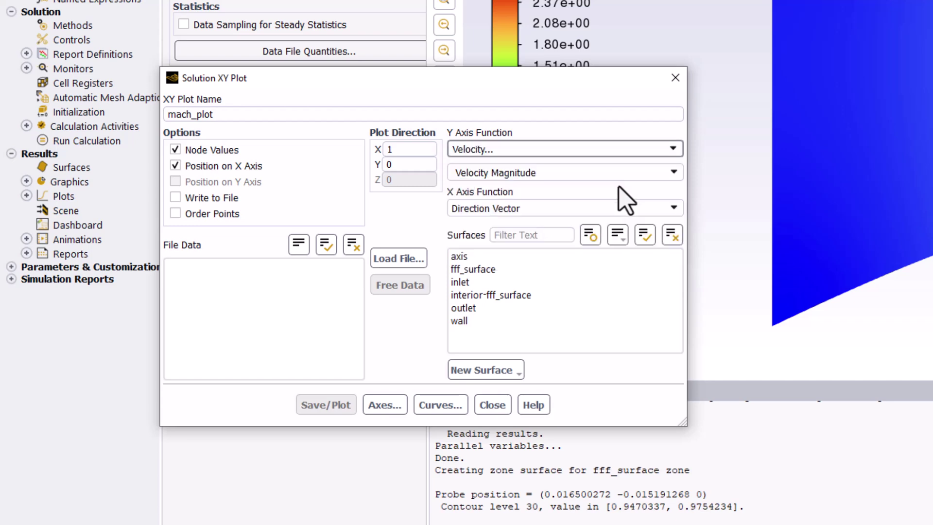
{"action": "left_click", "coordinate": [626, 174]}
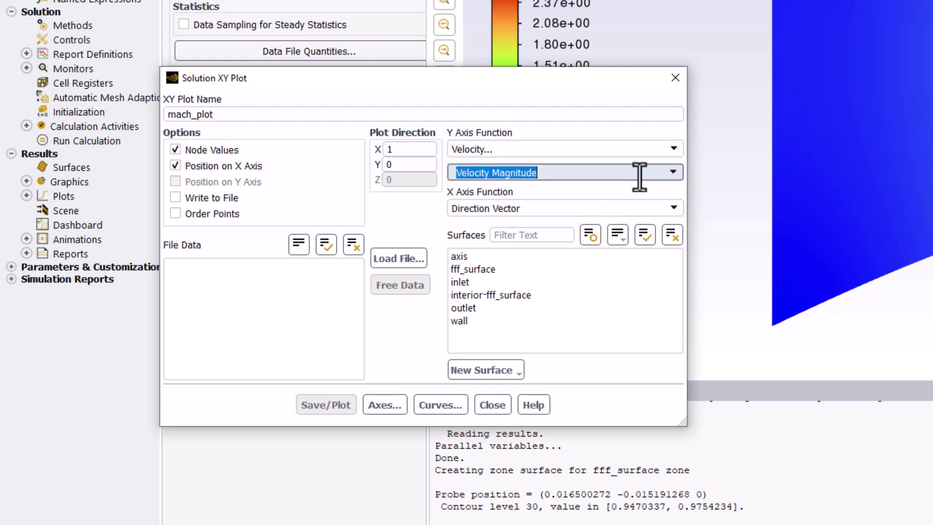
{"action": "left_click", "coordinate": [672, 173]}
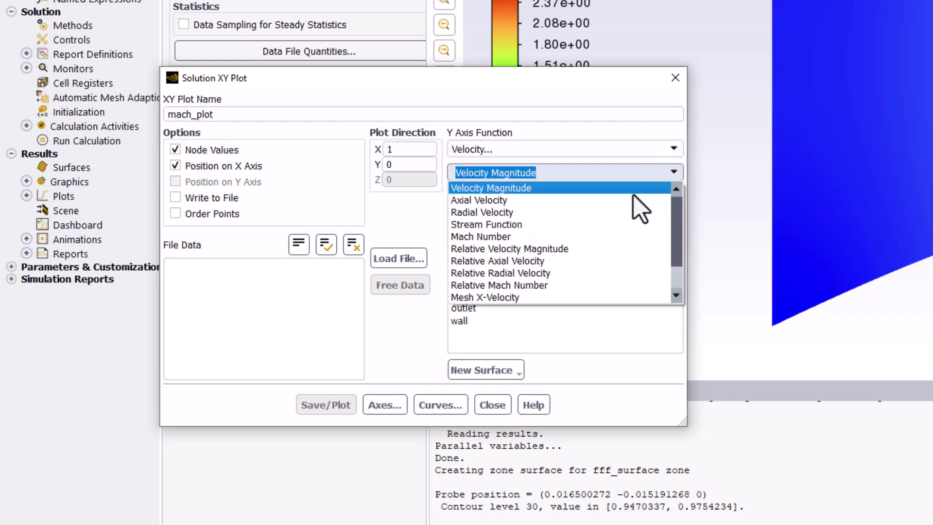
{"action": "left_click", "coordinate": [626, 234]}
Select the axis and wall surfaces, plot Mach Number along them, and close the dialog.
{"action": "left_click", "coordinate": [618, 234]}
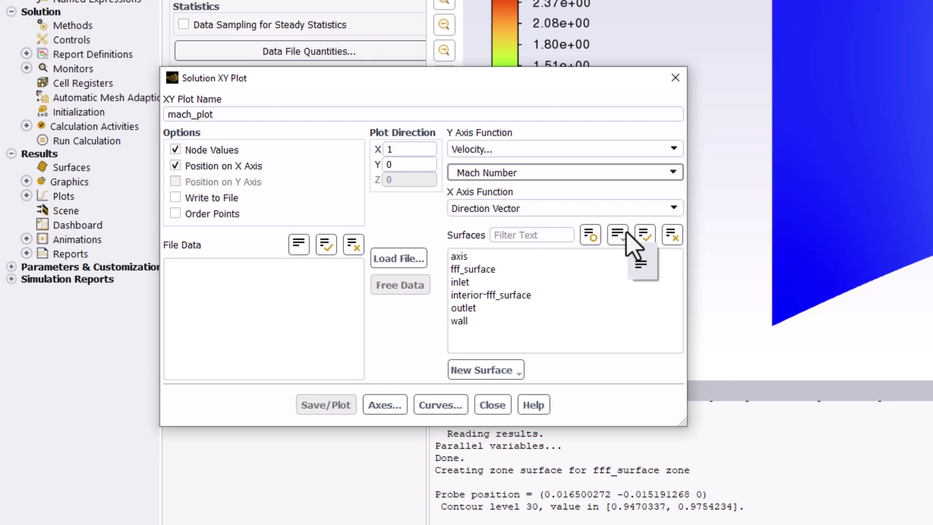
{"action": "left_click", "coordinate": [543, 217]}
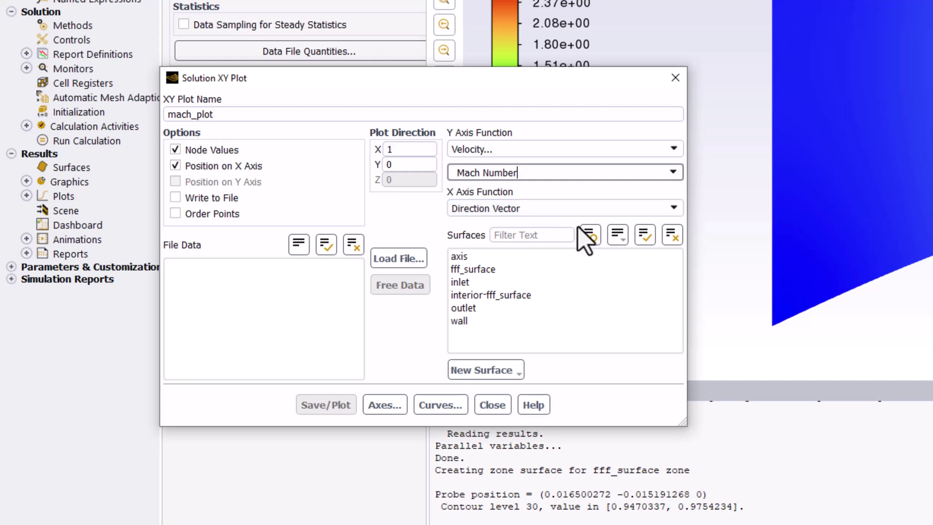
{"action": "left_click", "coordinate": [601, 258]}
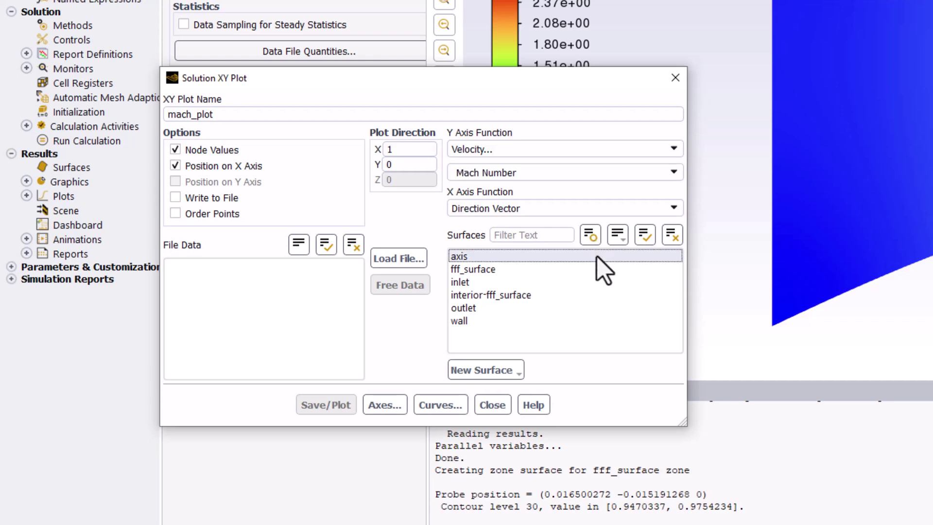
{"action": "left_click", "coordinate": [585, 320]}
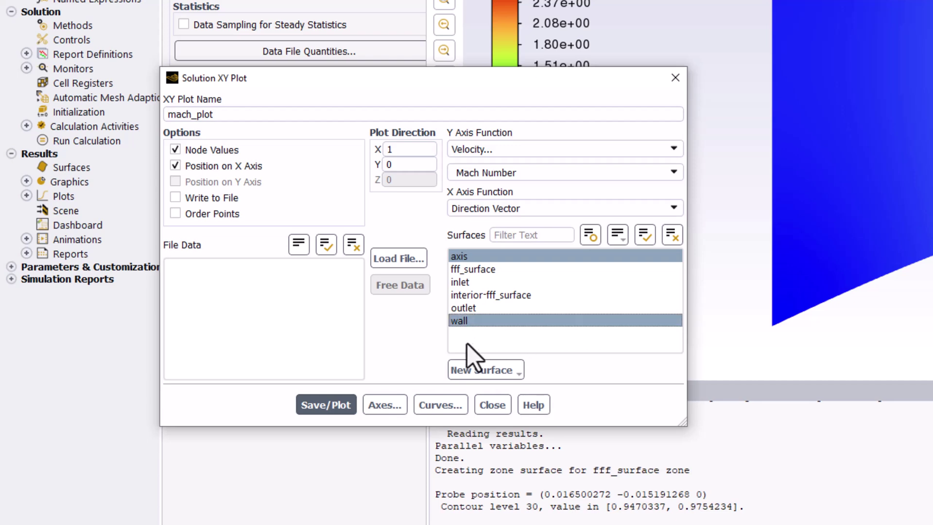
{"action": "left_click", "coordinate": [327, 405]}
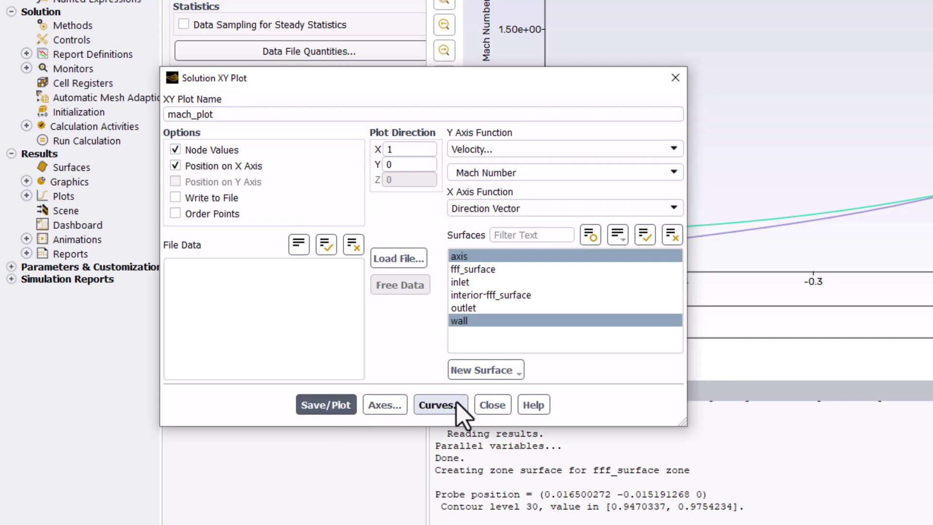
{"action": "left_click", "coordinate": [492, 406]}
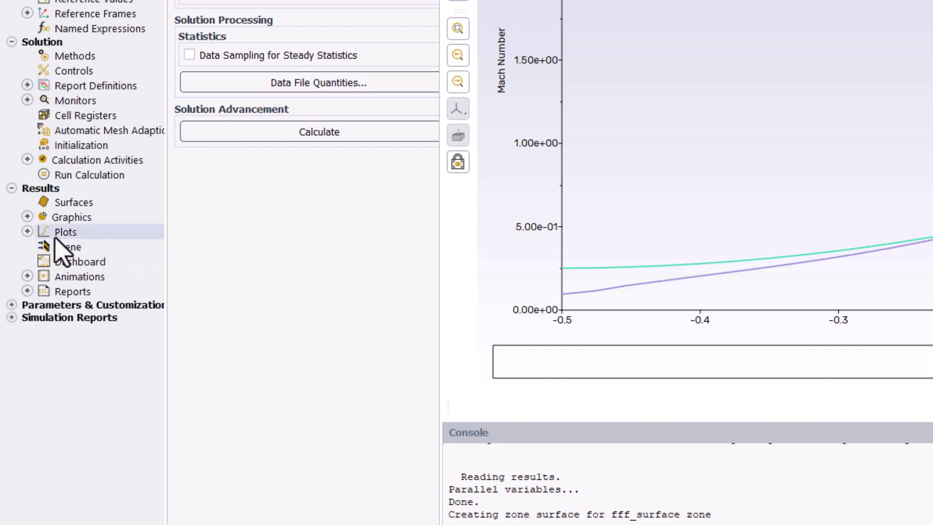
Reopen the saved mach_plot XY plot for editing and bring up the XY file loader.
{"action": "left_click", "coordinate": [23, 232]}
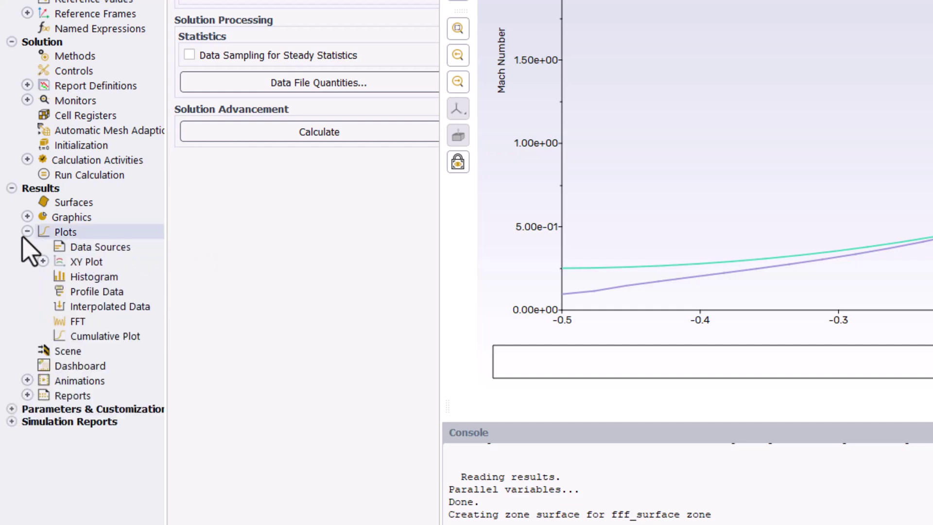
{"action": "left_click", "coordinate": [42, 262]}
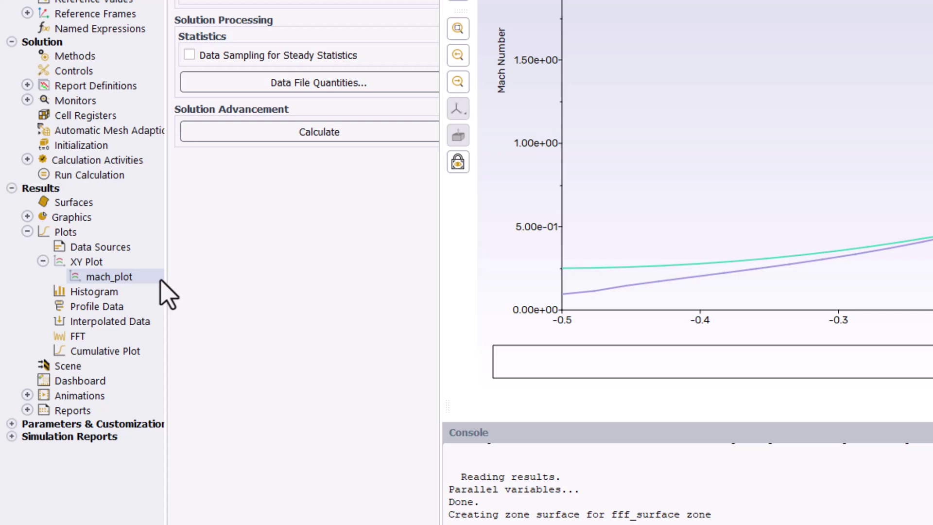
{"action": "right_click", "coordinate": [168, 294]}
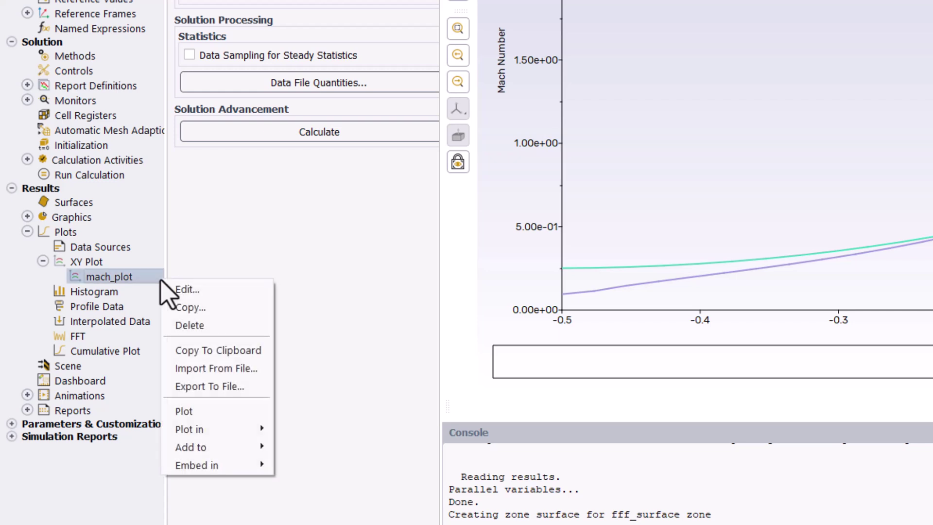
{"action": "left_click", "coordinate": [248, 292]}
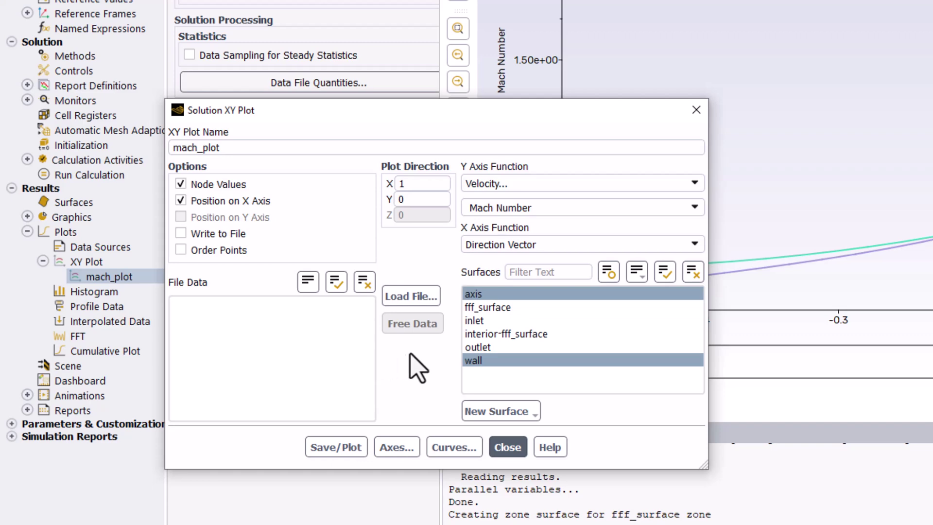
{"action": "left_click", "coordinate": [432, 300]}
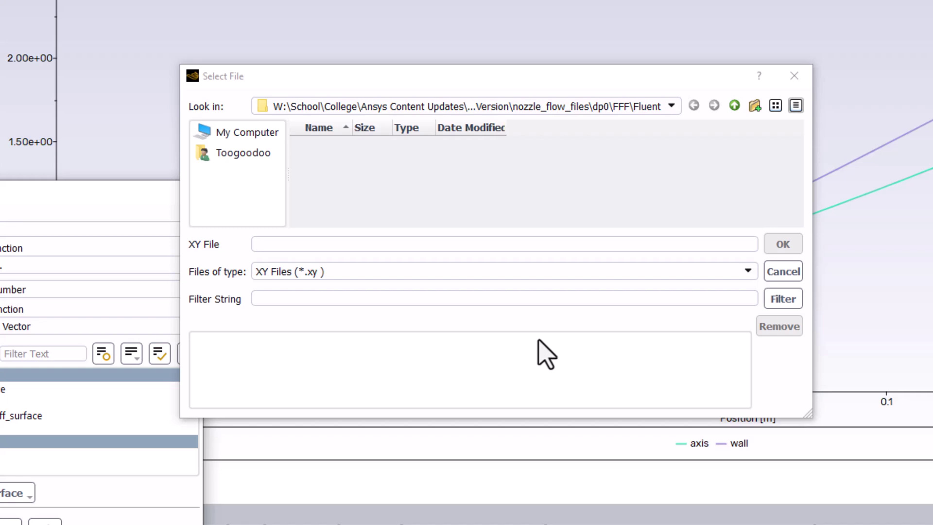
Load mach_1D.xy from the Updated Tutorial Version folder into the mach_plot file data.
{"action": "left_click", "coordinate": [671, 105]}
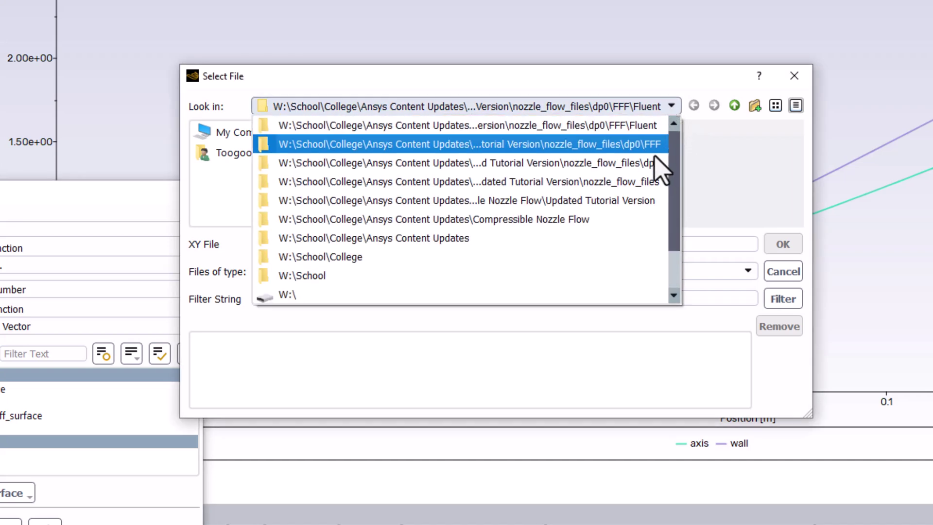
{"action": "left_click", "coordinate": [657, 212]}
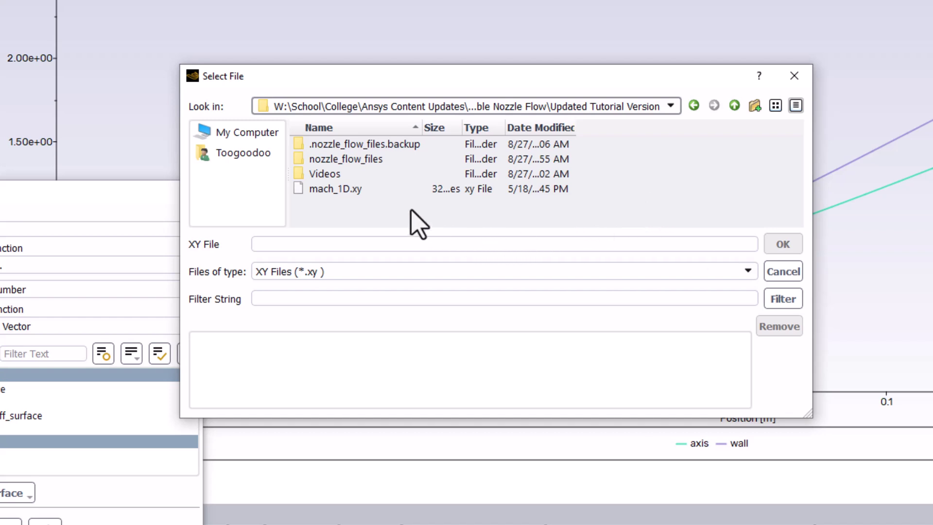
{"action": "double_click", "coordinate": [395, 193]}
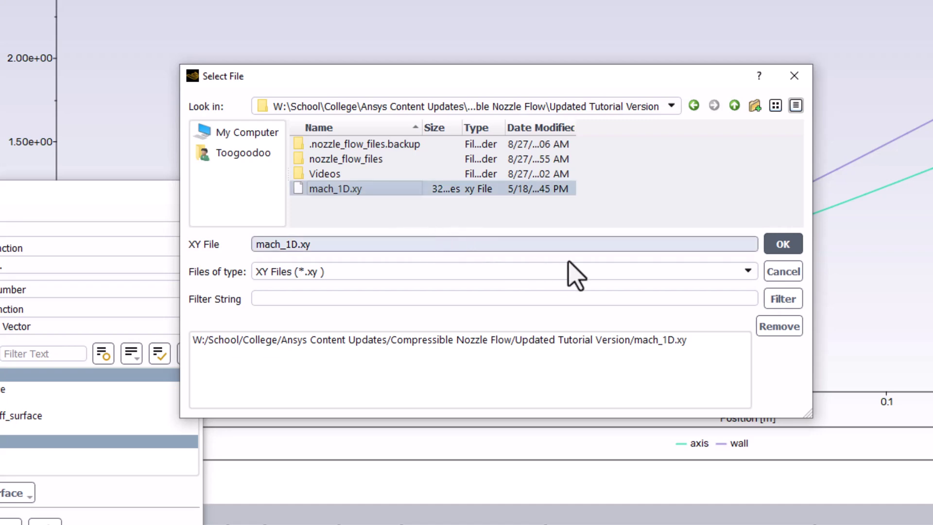
{"action": "left_click", "coordinate": [783, 247]}
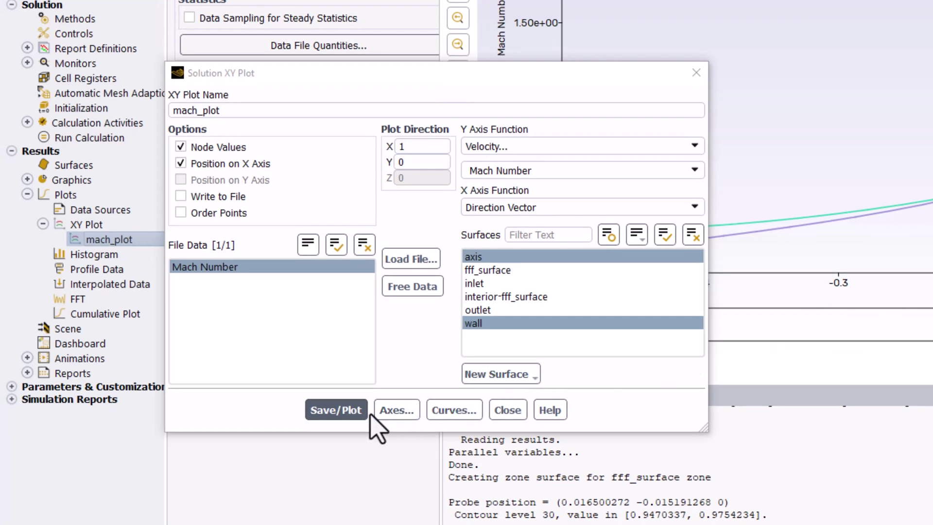
Replot mach_plot with the mach_1D.xy analytical curve overlaid, then close the settings.
{"action": "left_click", "coordinate": [331, 413]}
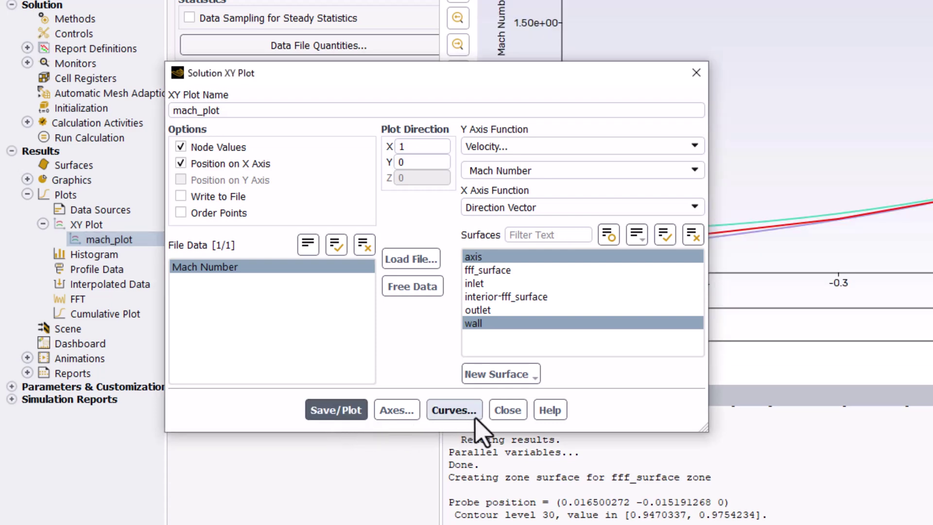
{"action": "left_click", "coordinate": [508, 410]}
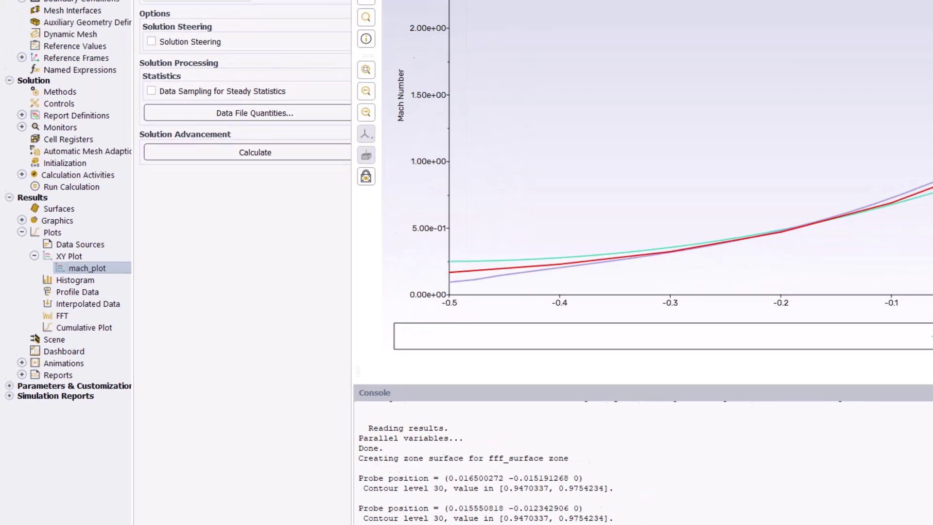